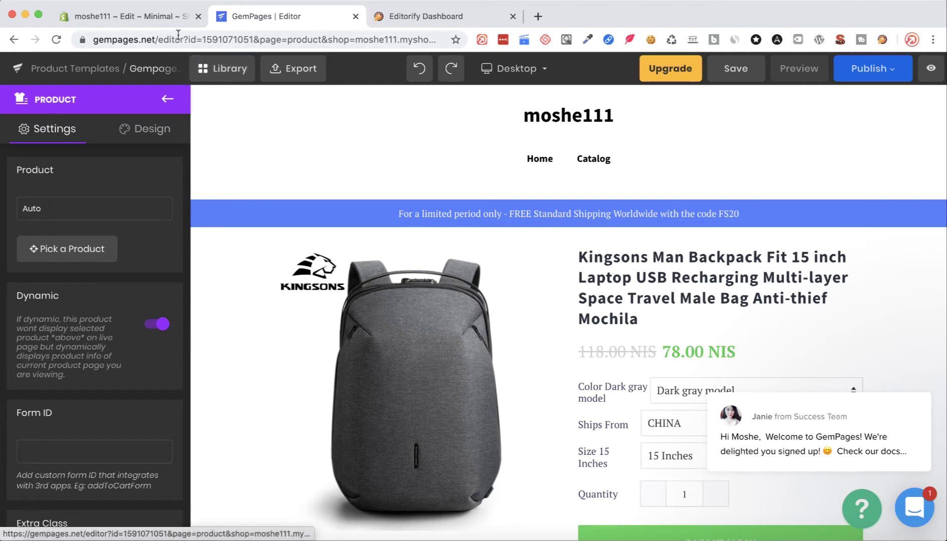
- Open the Gempages Template1 product template from the Product Pages list
{"action": "left_click", "coordinate": [143, 18]}
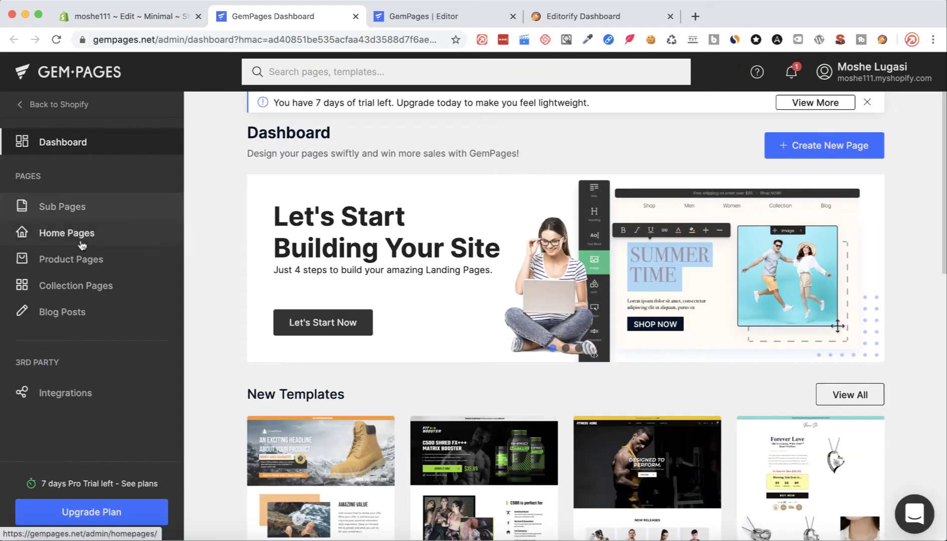
{"action": "left_click", "coordinate": [70, 260]}
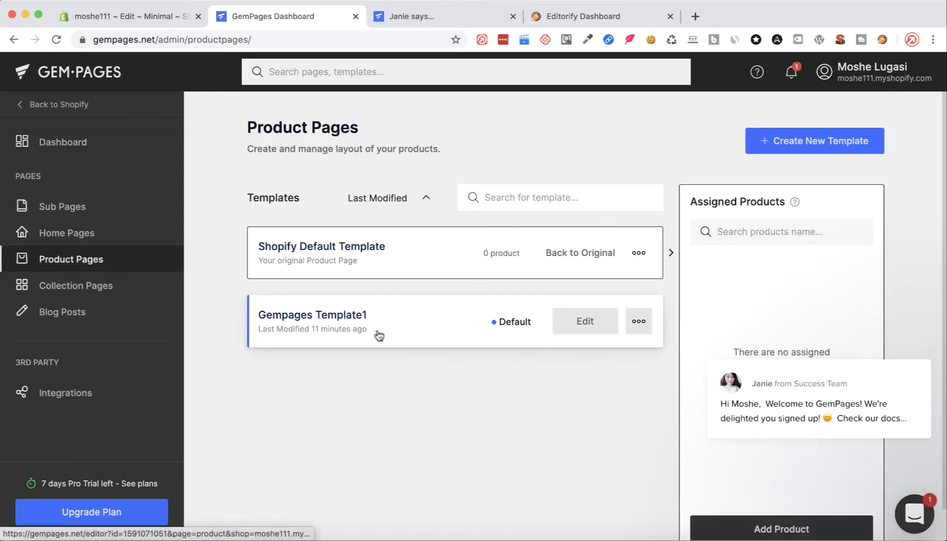
{"action": "left_click", "coordinate": [393, 319]}
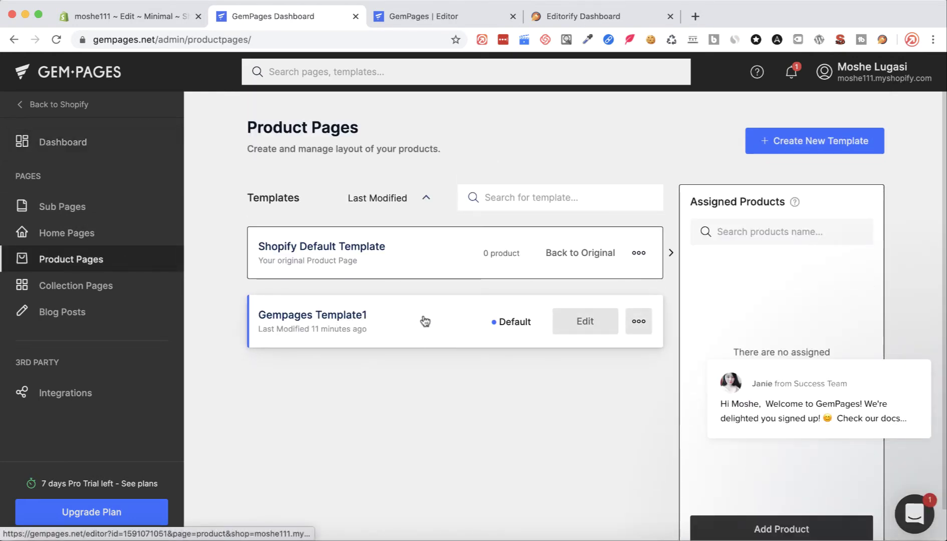
{"action": "left_click", "coordinate": [412, 15]}
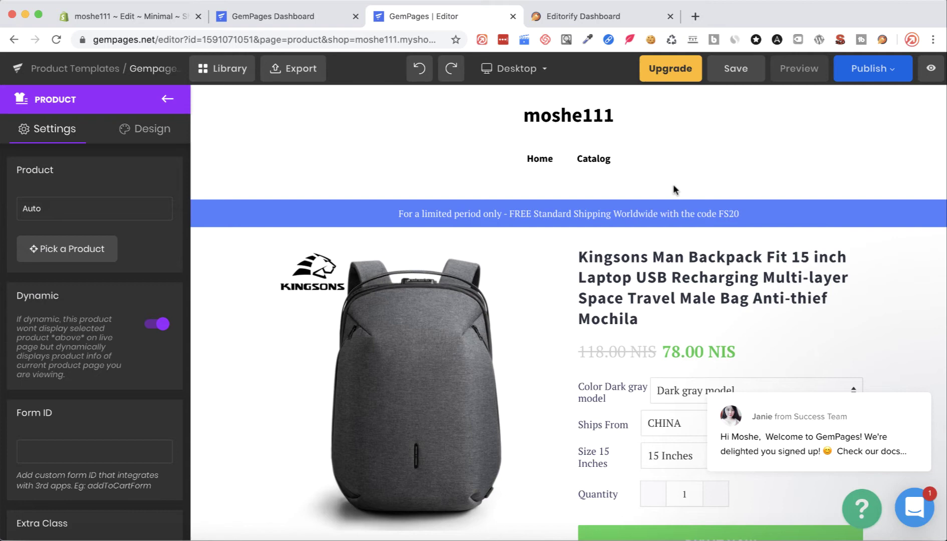
{"action": "scroll", "coordinate": [673, 185], "scroll_direction": "down", "scroll_amount": 3}
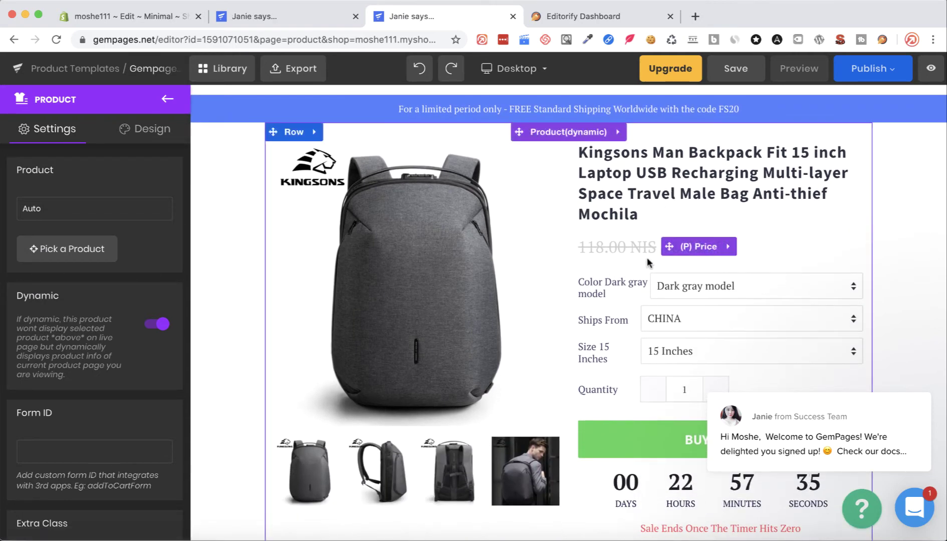
{"action": "scroll", "coordinate": [579, 278], "scroll_direction": "down", "scroll_amount": 5}
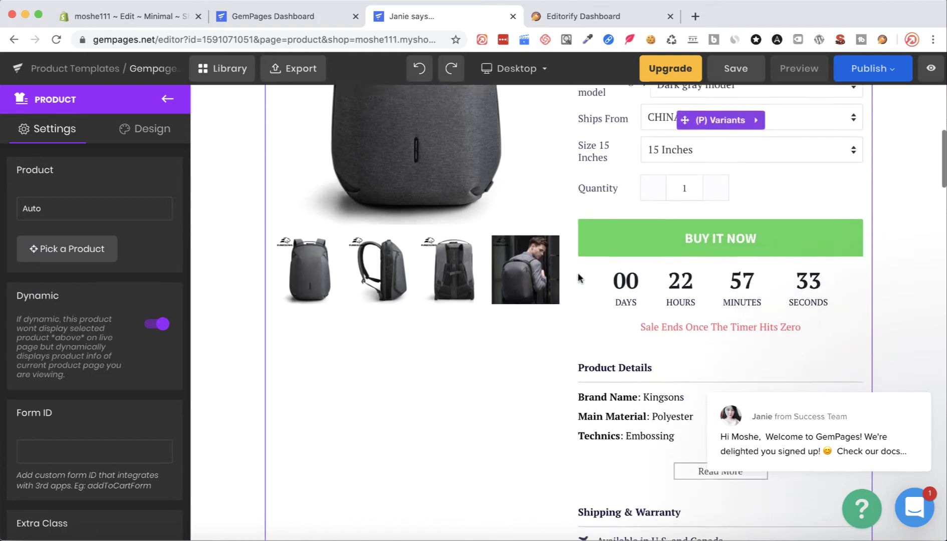
{"action": "scroll", "coordinate": [578, 278], "scroll_direction": "down", "scroll_amount": 3}
{"action": "scroll", "coordinate": [579, 278], "scroll_direction": "down", "scroll_amount": 2}
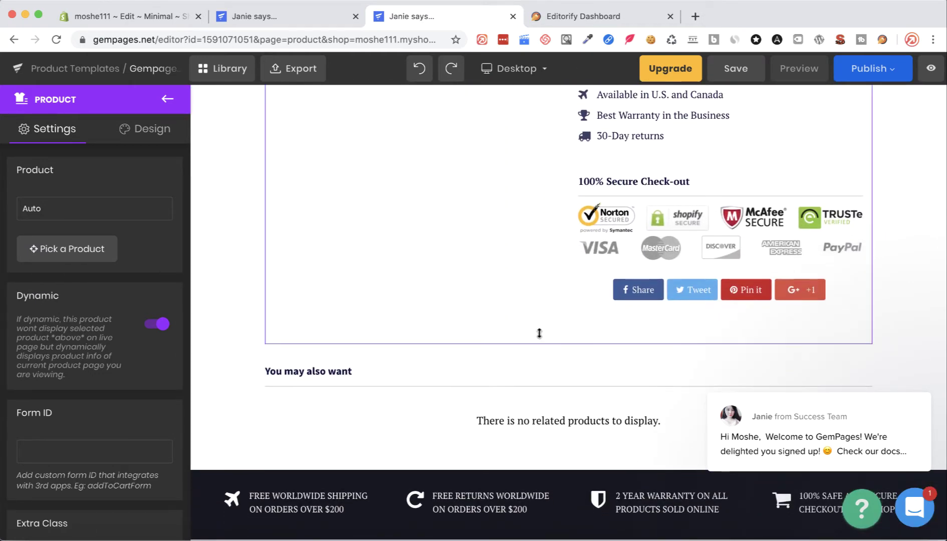
{"action": "scroll", "coordinate": [571, 338], "scroll_direction": "up", "scroll_amount": 15}
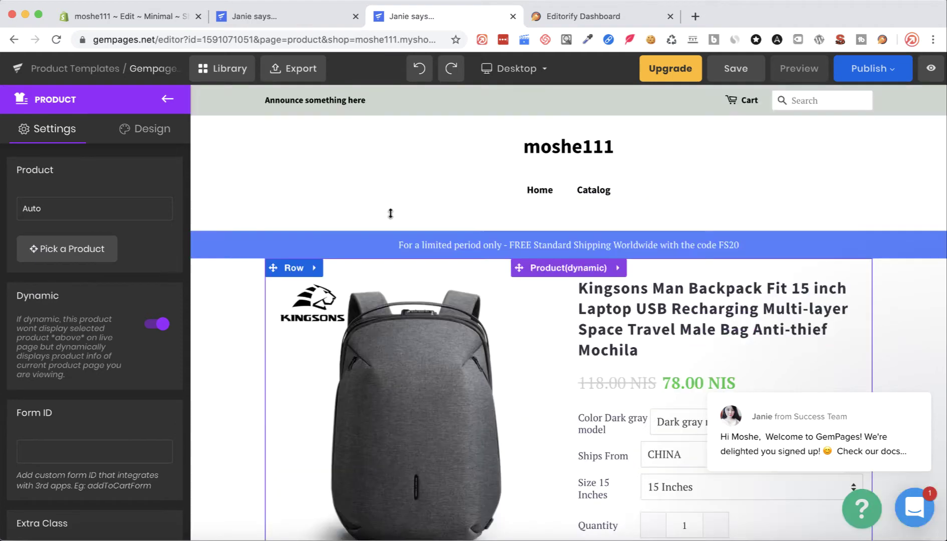
- Place a Liquid element from the library under the backpack product title
{"action": "left_click", "coordinate": [170, 103]}
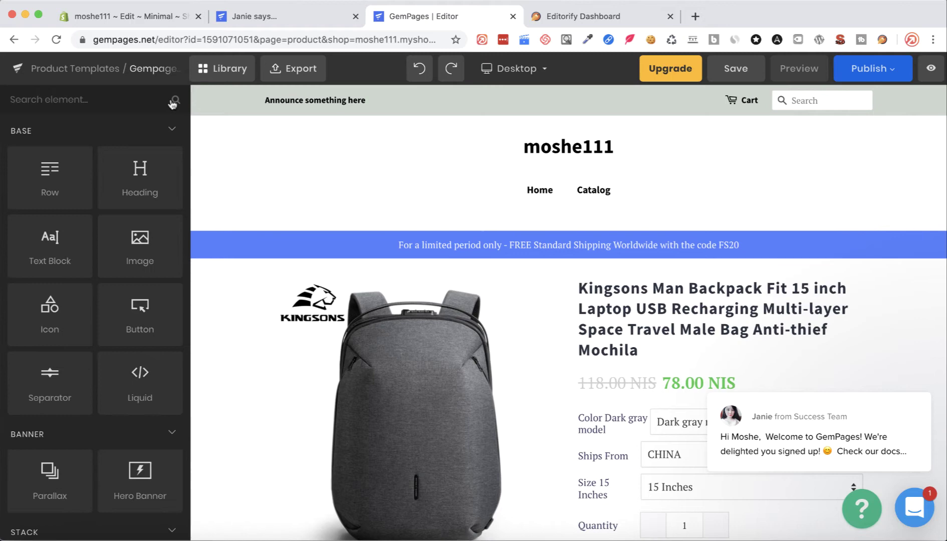
{"action": "scroll", "coordinate": [139, 370], "scroll_direction": "down", "scroll_amount": 2}
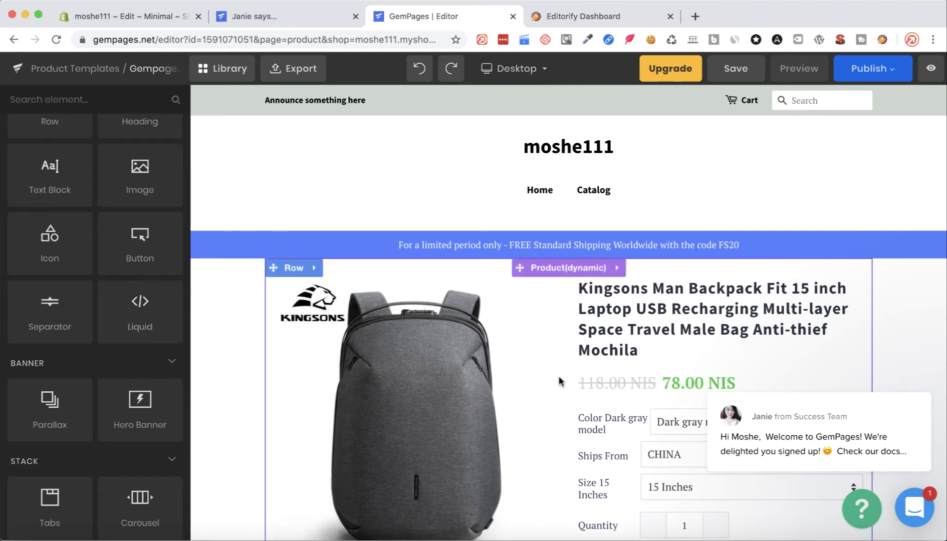
{"action": "scroll", "coordinate": [560, 383], "scroll_direction": "down", "scroll_amount": 1}
{"action": "left_click_drag", "start_coordinate": [133, 325], "coordinate": [631, 314]}
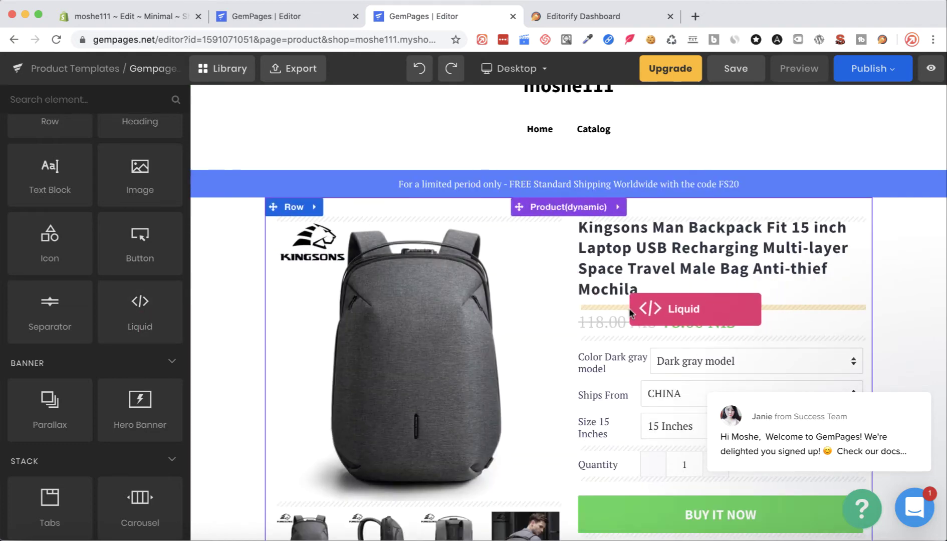
{"action": "mouse_move", "coordinate": [630, 311]}
{"action": "left_mouse_down"}
{"action": "mouse_move", "coordinate": [626, 345]}
{"action": "mouse_move", "coordinate": [625, 313]}
{"action": "left_mouse_up"}
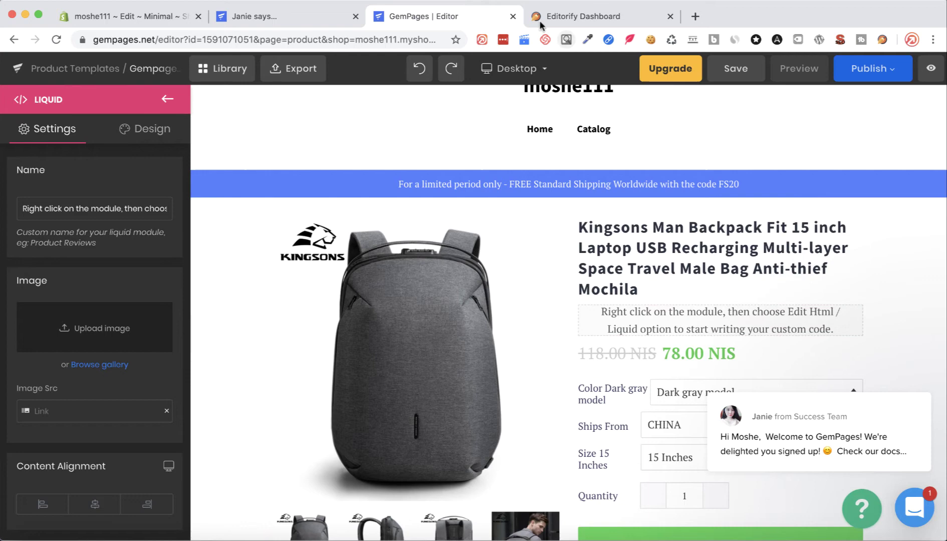
- Copy the Star Rating on Product Page snippet from Editorify's manual injection article
{"action": "left_click", "coordinate": [578, 16]}
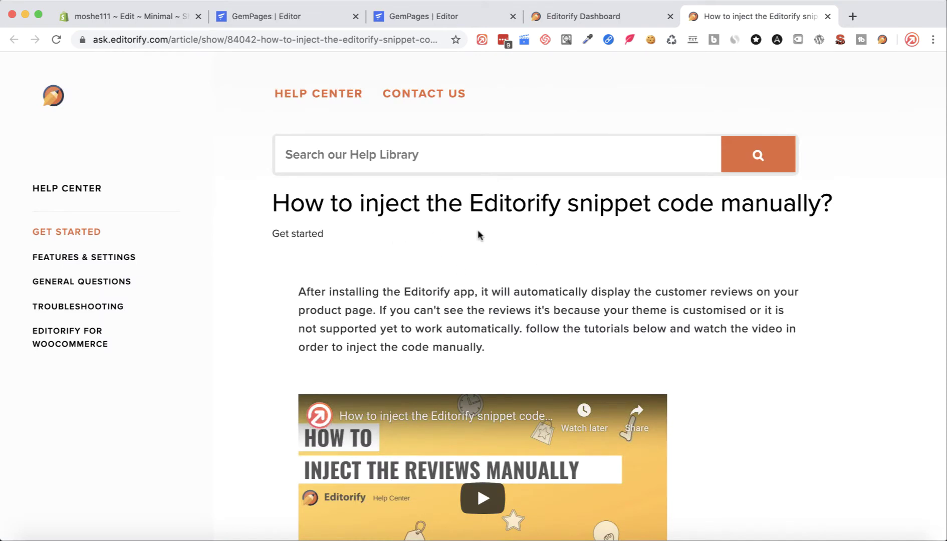
{"action": "scroll", "coordinate": [496, 256], "scroll_direction": "down", "scroll_amount": 2}
{"action": "scroll", "coordinate": [497, 258], "scroll_direction": "down", "scroll_amount": 3}
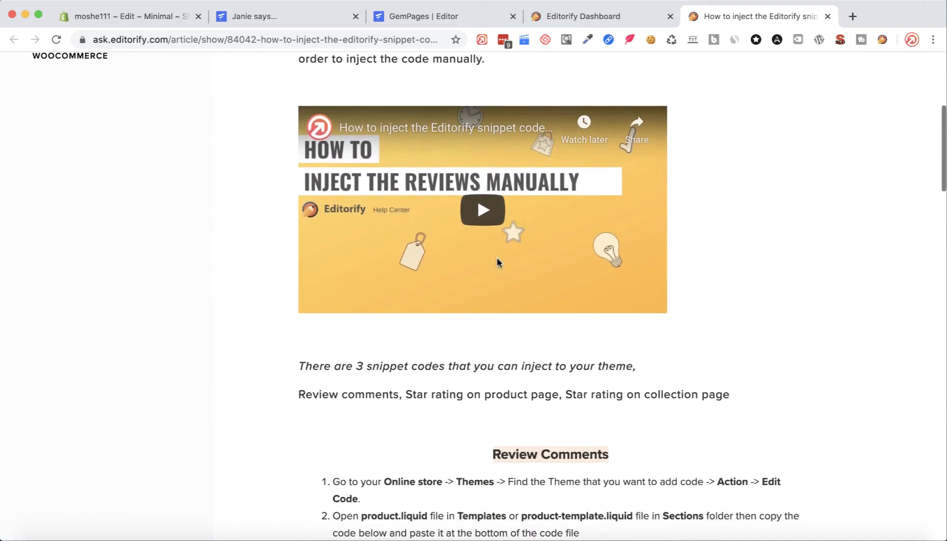
{"action": "scroll", "coordinate": [497, 262], "scroll_direction": "down", "scroll_amount": 2}
{"action": "scroll", "coordinate": [497, 263], "scroll_direction": "down", "scroll_amount": 3}
{"action": "scroll", "coordinate": [460, 292], "scroll_direction": "down", "scroll_amount": 2}
{"action": "scroll", "coordinate": [459, 293], "scroll_direction": "down", "scroll_amount": 2}
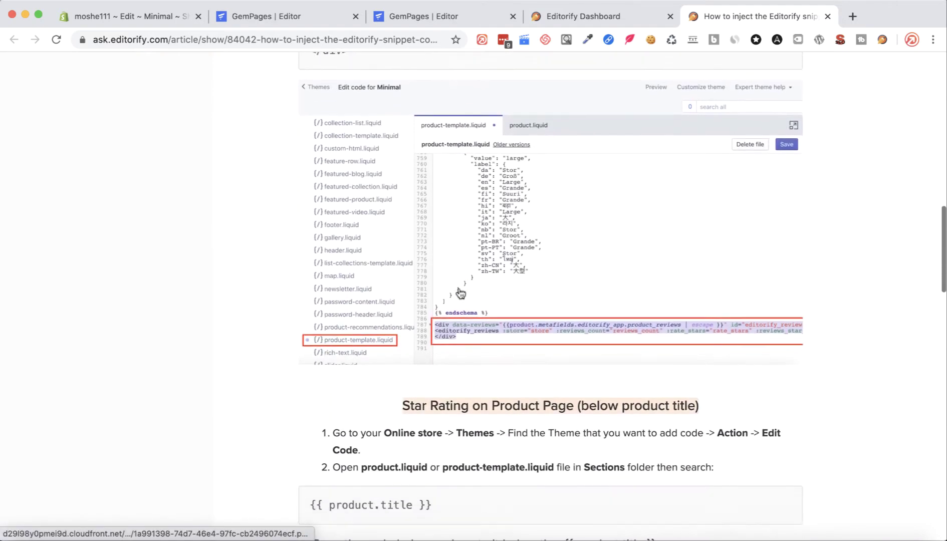
{"action": "scroll", "coordinate": [459, 294], "scroll_direction": "down", "scroll_amount": 2}
{"action": "scroll", "coordinate": [459, 292], "scroll_direction": "down", "scroll_amount": 2}
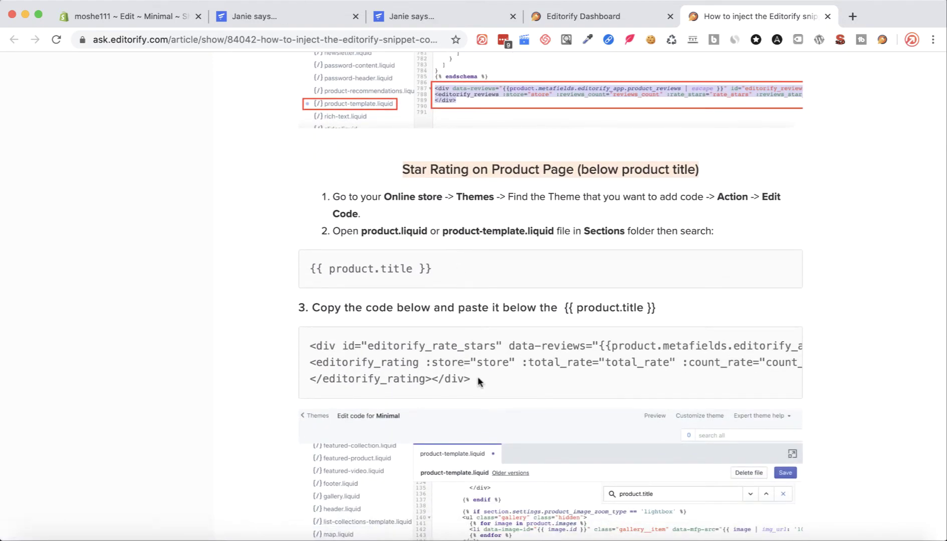
{"action": "left_click_drag", "start_coordinate": [477, 379], "coordinate": [312, 345]}
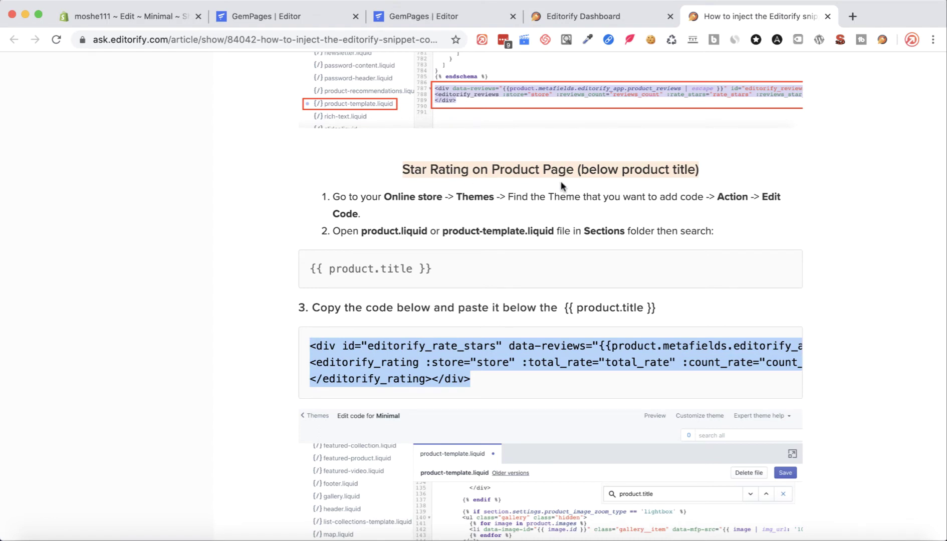
{"action": "right_click", "coordinate": [438, 356]}
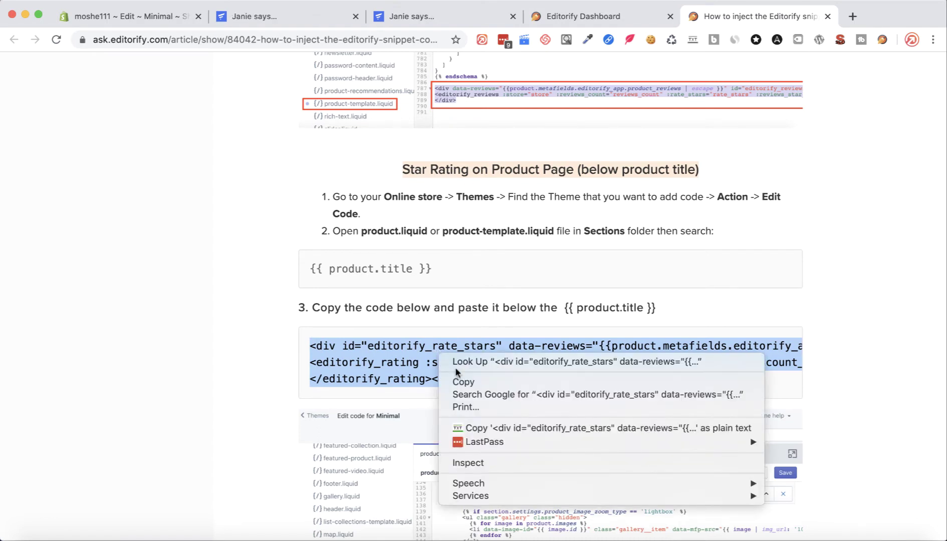
{"action": "left_click", "coordinate": [468, 382]}
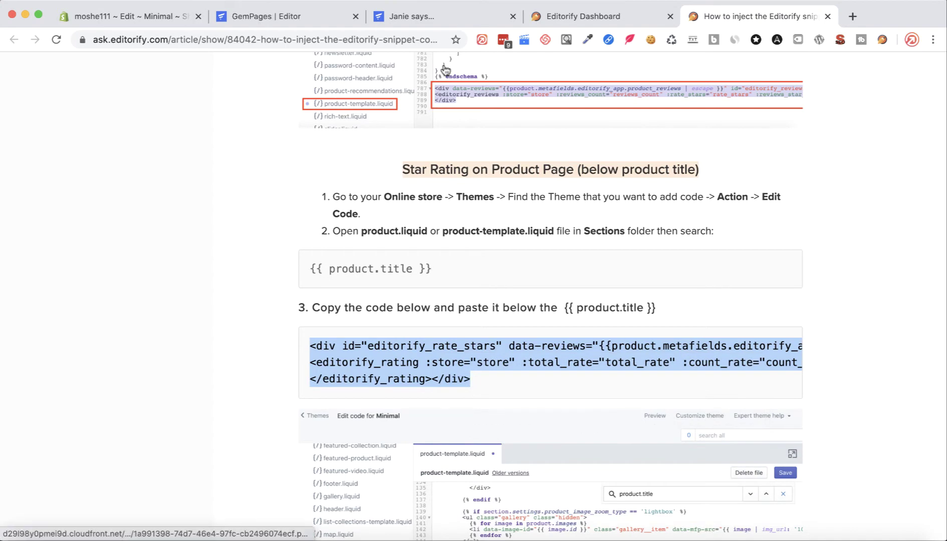
- Swap the first Liquid block's placeholder for the pasted star rating code and save
{"action": "left_click", "coordinate": [408, 15]}
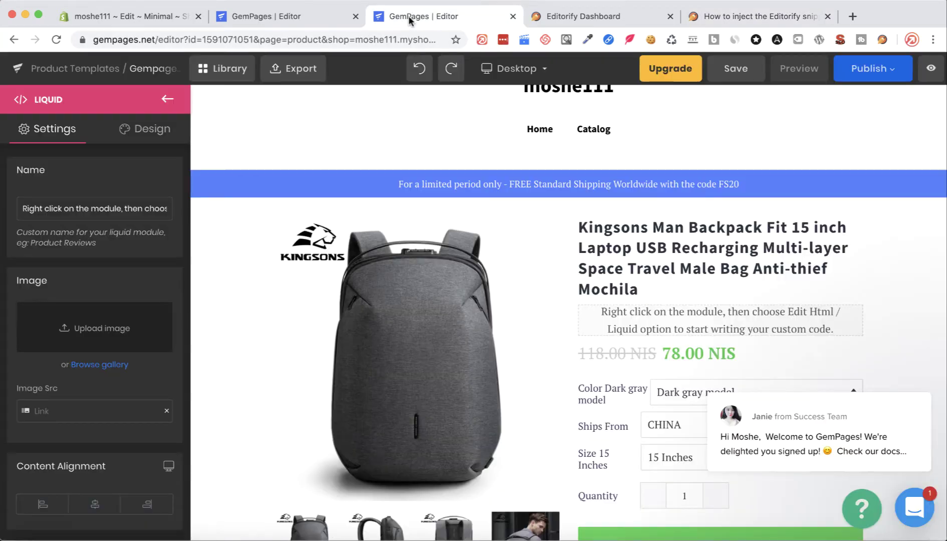
{"action": "mouse_move", "coordinate": [720, 320]}
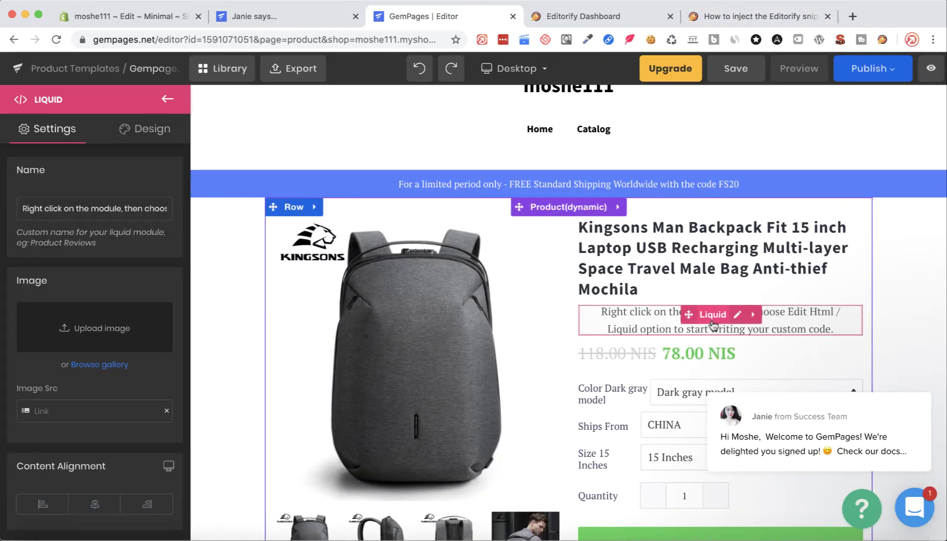
{"action": "left_click", "coordinate": [738, 316]}
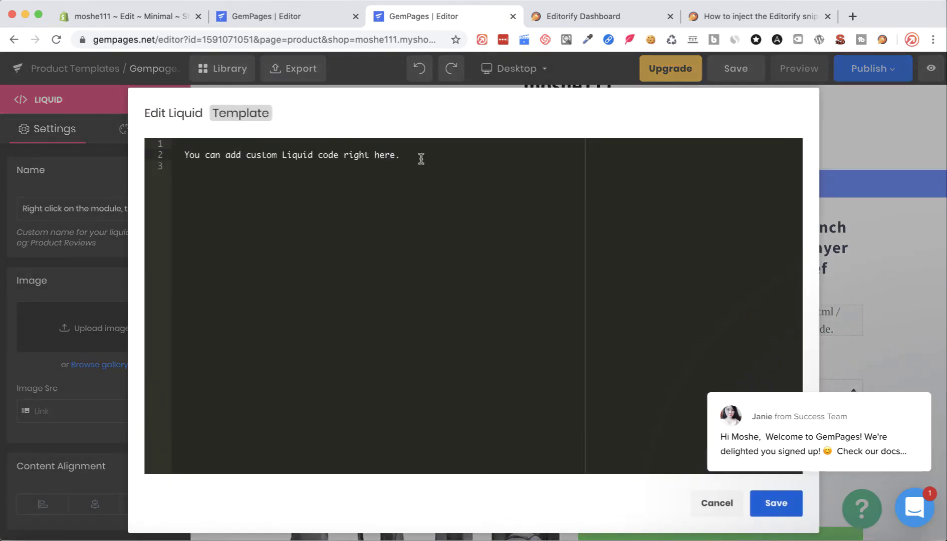
{"action": "key", "text": "super+a"}
{"action": "key", "text": "BackSpace"}
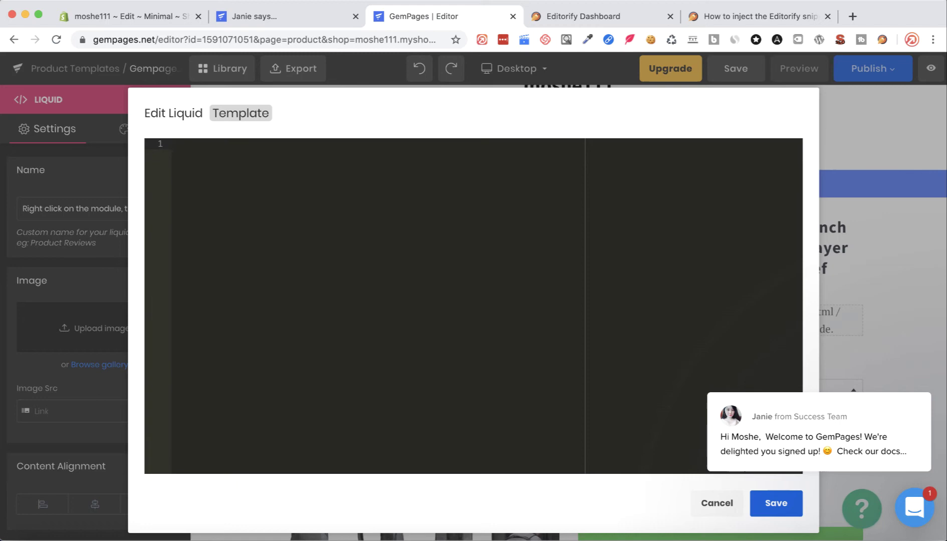
{"action": "key", "text": "super+v"}
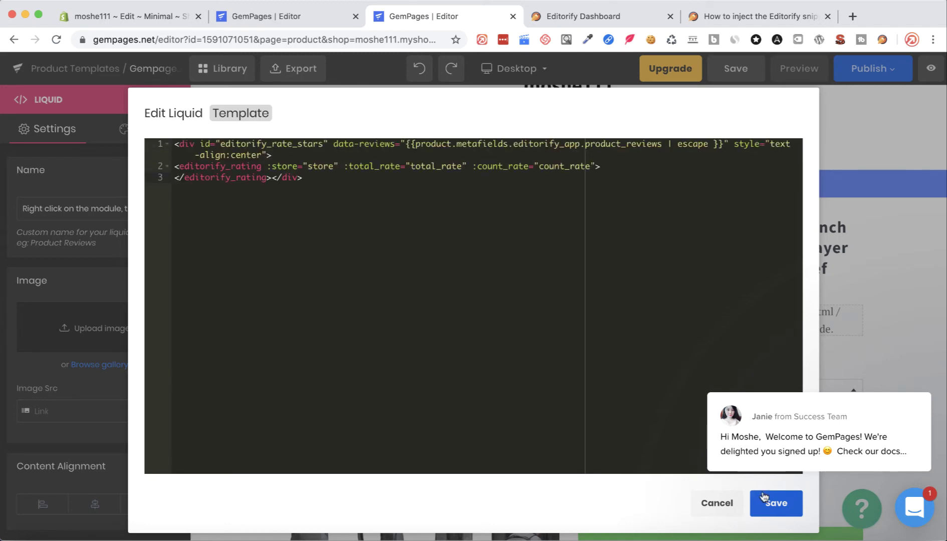
{"action": "left_click", "coordinate": [776, 505]}
{"action": "scroll", "coordinate": [629, 372], "scroll_direction": "down", "scroll_amount": 2}
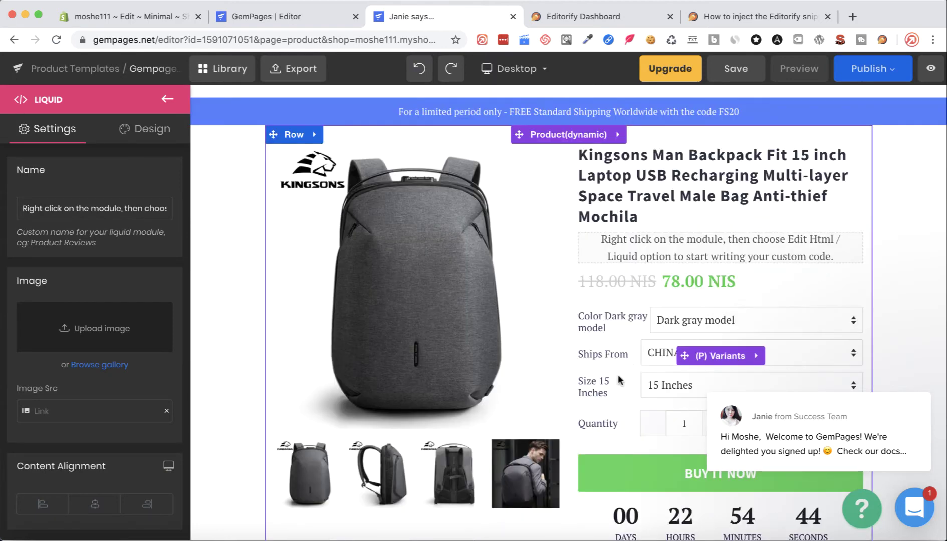
{"action": "scroll", "coordinate": [618, 376], "scroll_direction": "down", "scroll_amount": 2}
{"action": "scroll", "coordinate": [618, 376], "scroll_direction": "down", "scroll_amount": 5}
{"action": "scroll", "coordinate": [618, 376], "scroll_direction": "down", "scroll_amount": 5}
{"action": "scroll", "coordinate": [617, 376], "scroll_direction": "down", "scroll_amount": 3}
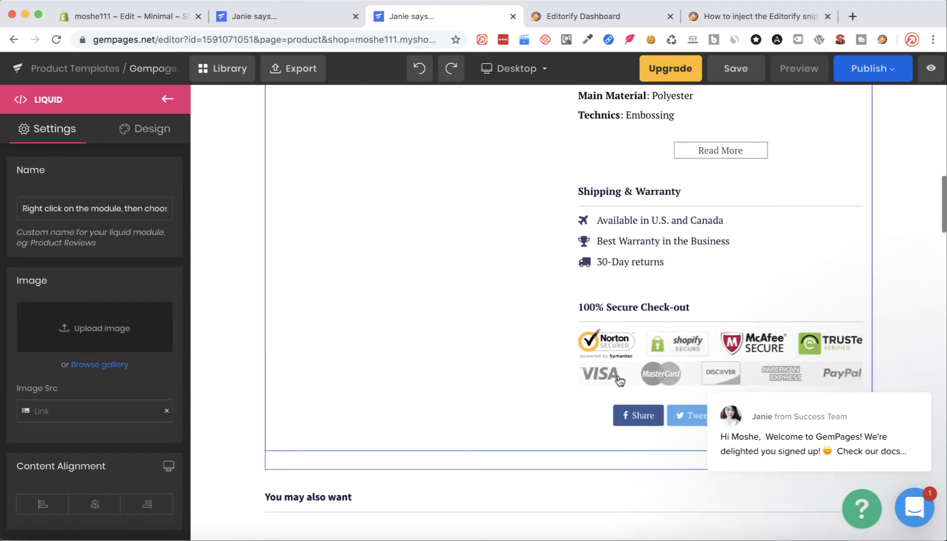
{"action": "scroll", "coordinate": [618, 378], "scroll_direction": "down", "scroll_amount": 3}
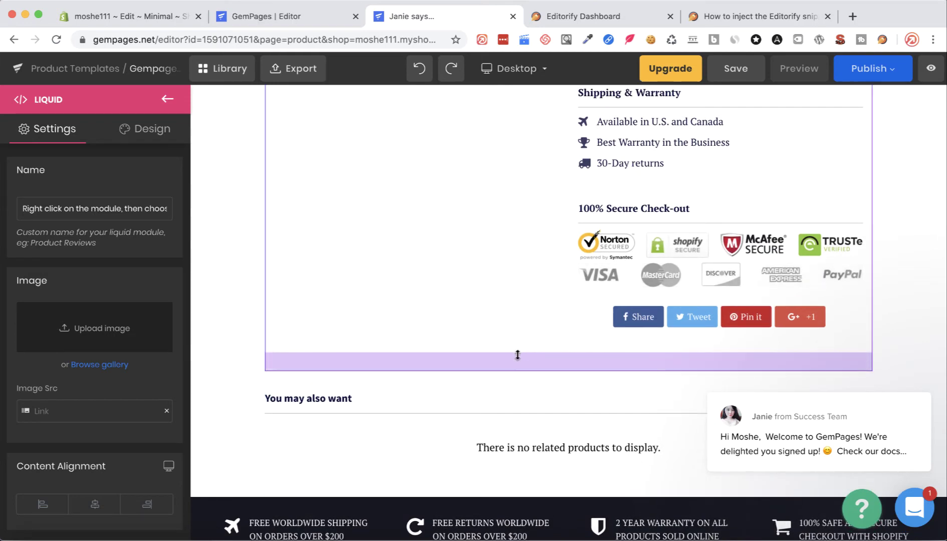
- Drop a second Liquid element below the Social Share row
{"action": "left_click", "coordinate": [168, 106]}
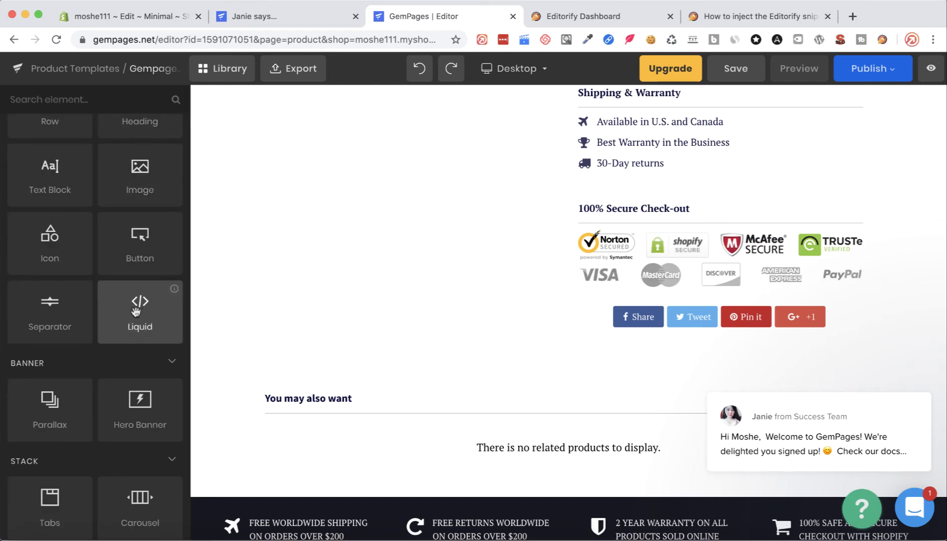
{"action": "left_click_drag", "start_coordinate": [135, 311], "coordinate": [361, 373]}
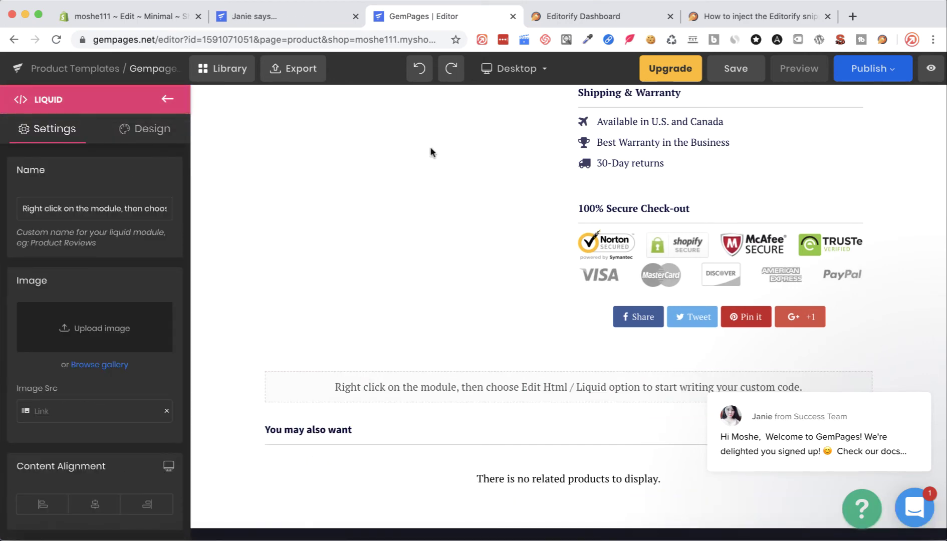
- Copy the Review Comments snippet from the Editorify article
{"action": "left_click", "coordinate": [729, 13]}
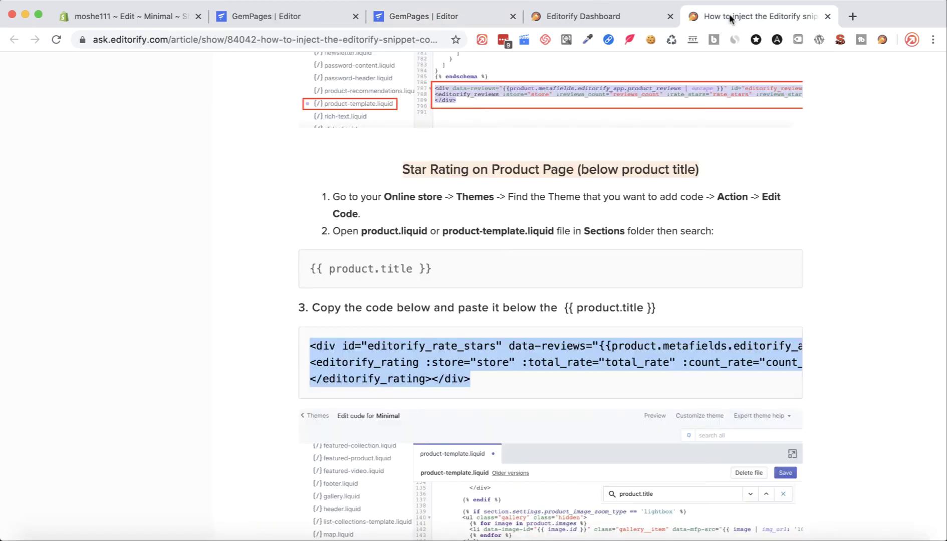
{"action": "scroll", "coordinate": [593, 259], "scroll_direction": "up", "scroll_amount": 3}
{"action": "scroll", "coordinate": [593, 259], "scroll_direction": "up", "scroll_amount": 5}
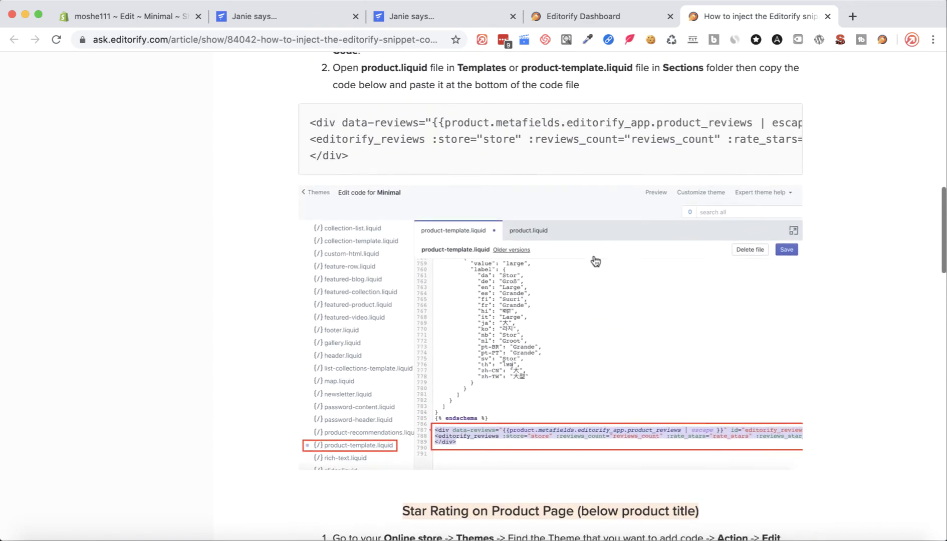
{"action": "scroll", "coordinate": [594, 258], "scroll_direction": "up", "scroll_amount": 5}
{"action": "scroll", "coordinate": [593, 259], "scroll_direction": "up", "scroll_amount": 1}
{"action": "scroll", "coordinate": [593, 258], "scroll_direction": "down", "scroll_amount": 2}
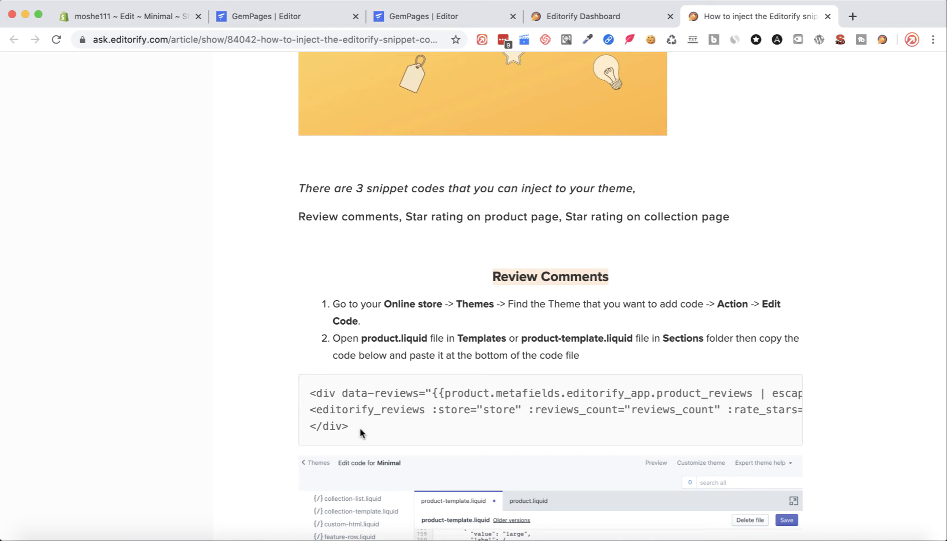
{"action": "left_click_drag", "start_coordinate": [361, 433], "coordinate": [310, 395]}
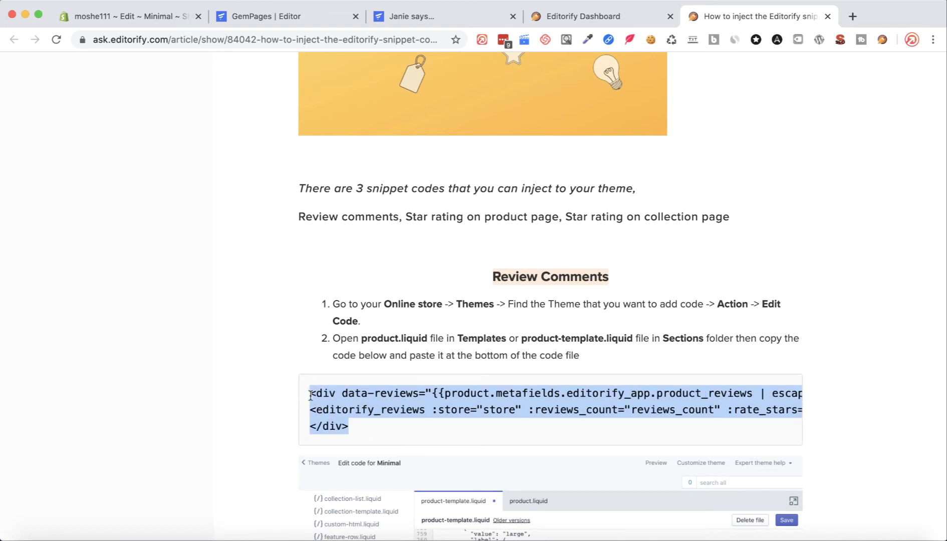
{"action": "right_click", "coordinate": [335, 386]}
{"action": "left_click", "coordinate": [359, 414]}
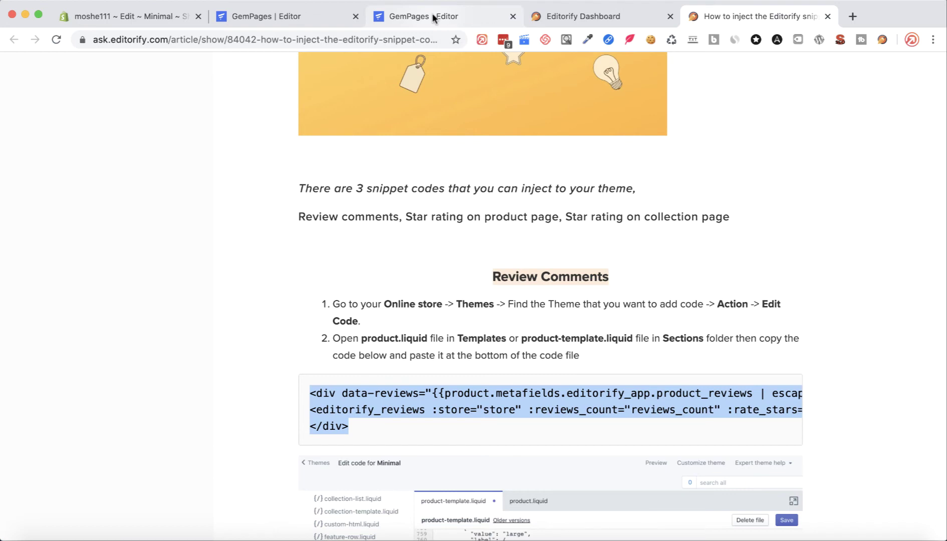
- Paste the Review Comments code over the second Liquid block's placeholder and save
{"action": "left_click", "coordinate": [434, 16]}
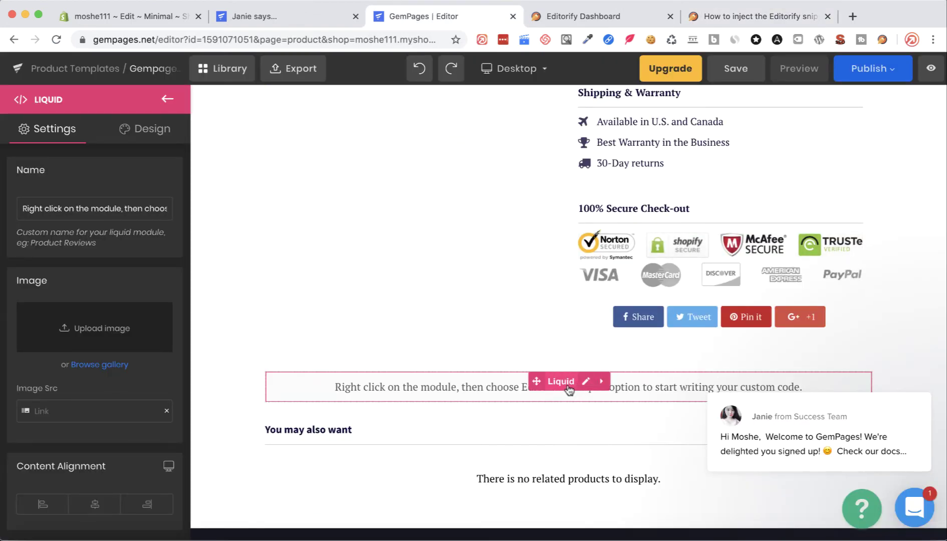
{"action": "left_click", "coordinate": [584, 382]}
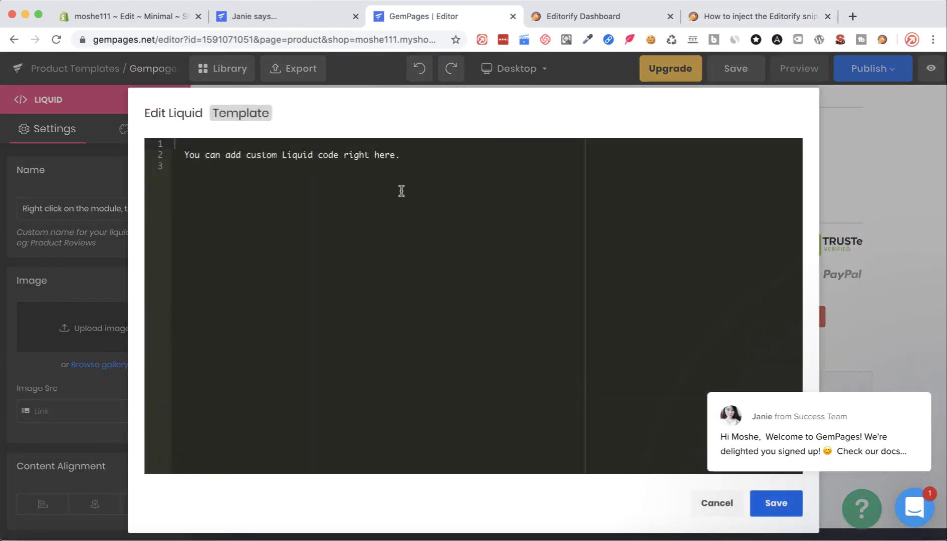
{"action": "left_click", "coordinate": [390, 166]}
{"action": "key", "text": "super+a"}
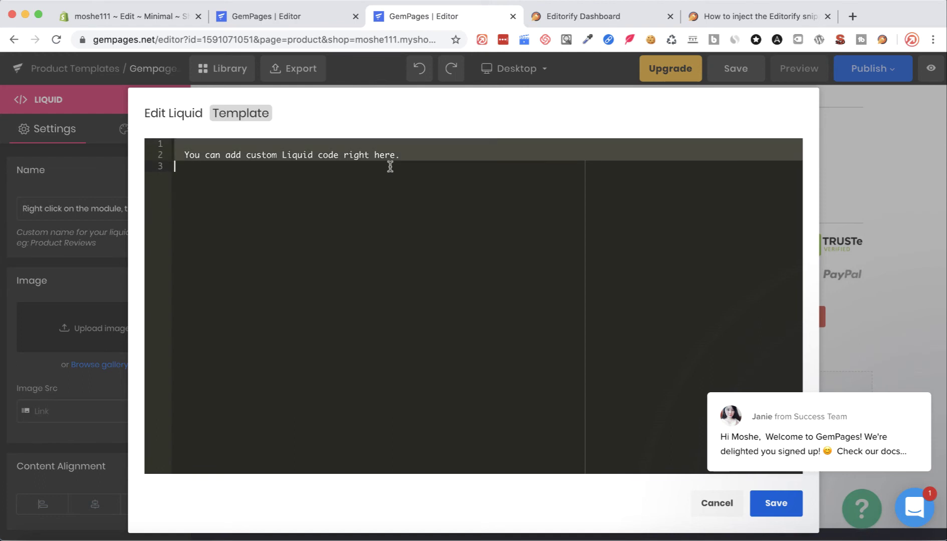
{"action": "key", "text": "super+v"}
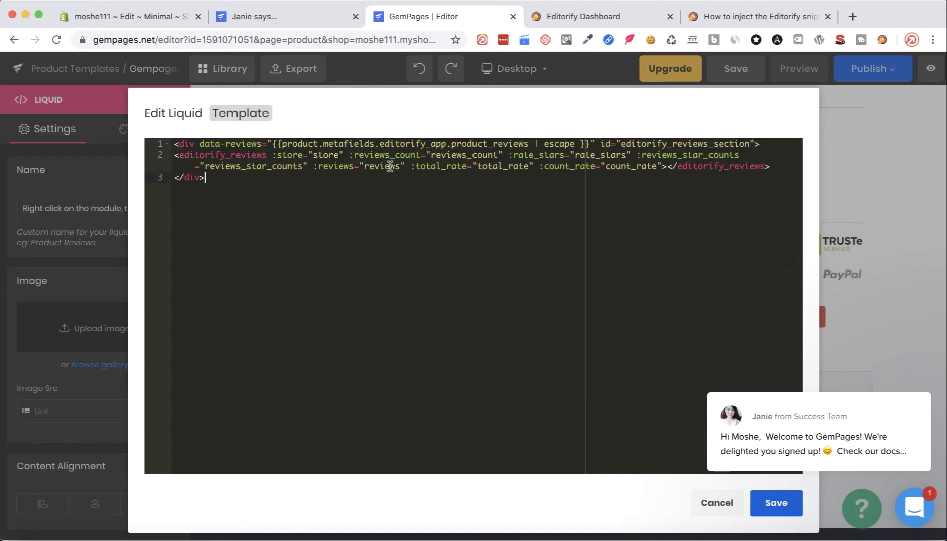
{"action": "left_click", "coordinate": [776, 504]}
{"action": "scroll", "coordinate": [716, 313], "scroll_direction": "up", "scroll_amount": 3}
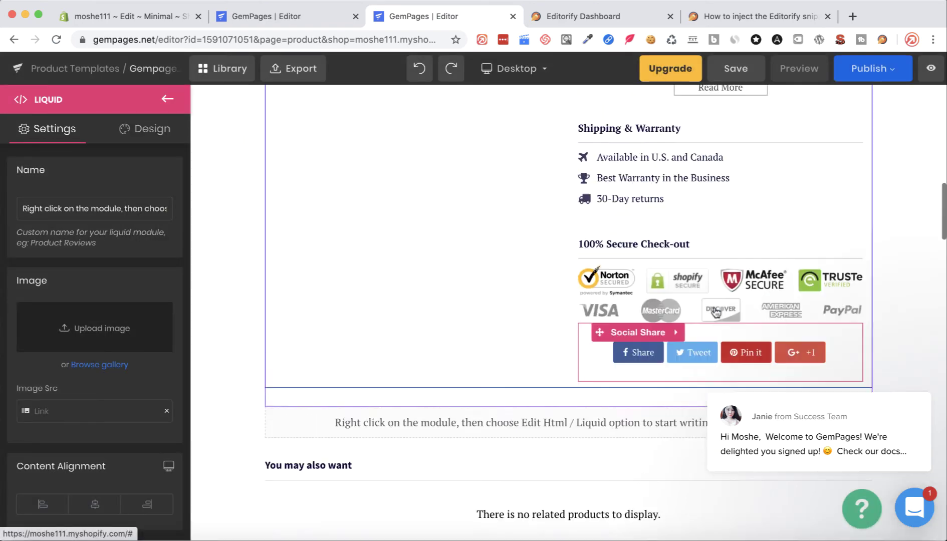
{"action": "scroll", "coordinate": [715, 313], "scroll_direction": "up", "scroll_amount": 5}
{"action": "scroll", "coordinate": [716, 312], "scroll_direction": "up", "scroll_amount": 5}
{"action": "scroll", "coordinate": [715, 313], "scroll_direction": "up", "scroll_amount": 3}
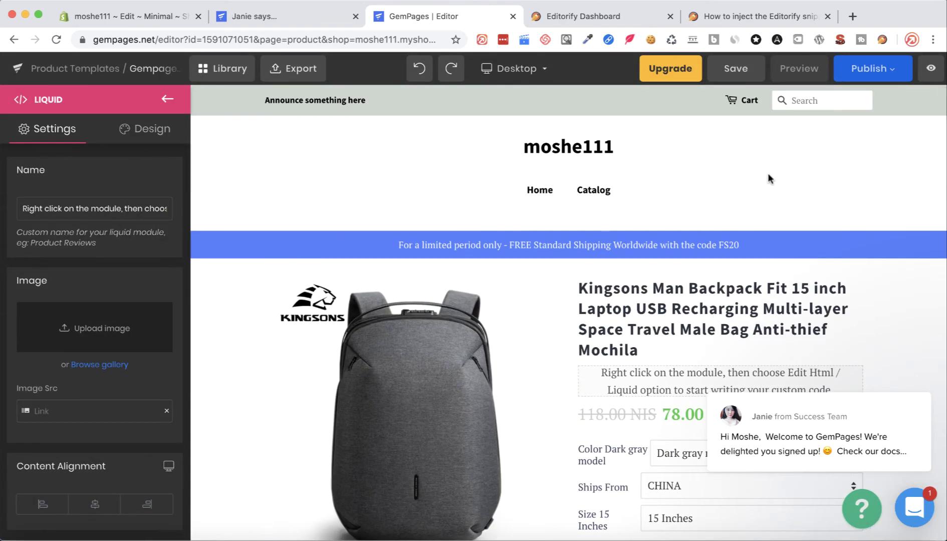
- Publish Gempages Template1 to the Shopify store from the Publish panel
{"action": "left_click", "coordinate": [864, 71]}
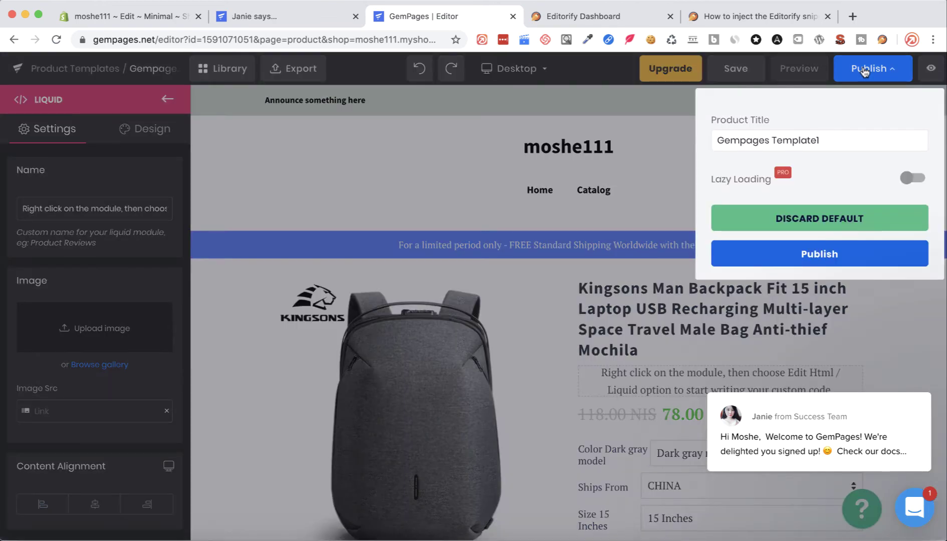
{"action": "left_click", "coordinate": [820, 253]}
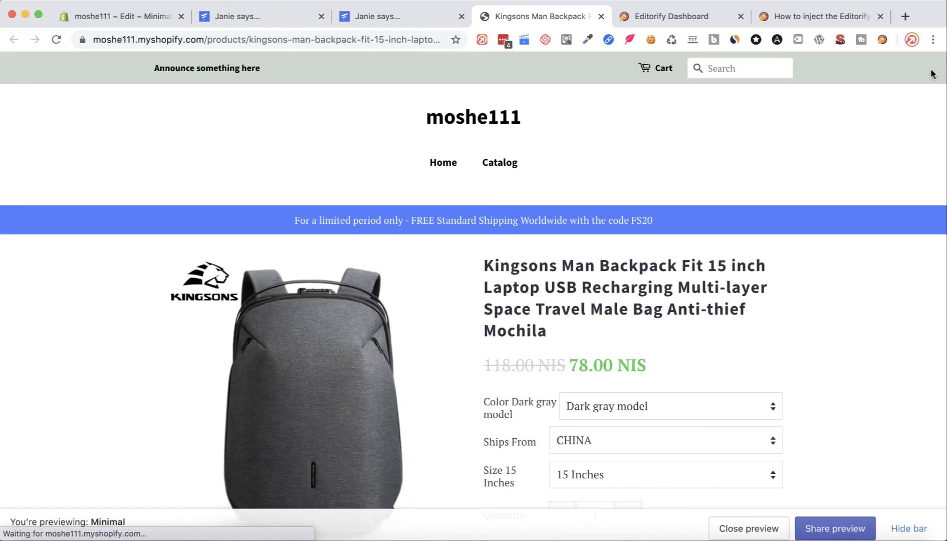
- Hide the preview bar on the live backpack product page
{"action": "left_click", "coordinate": [911, 522]}
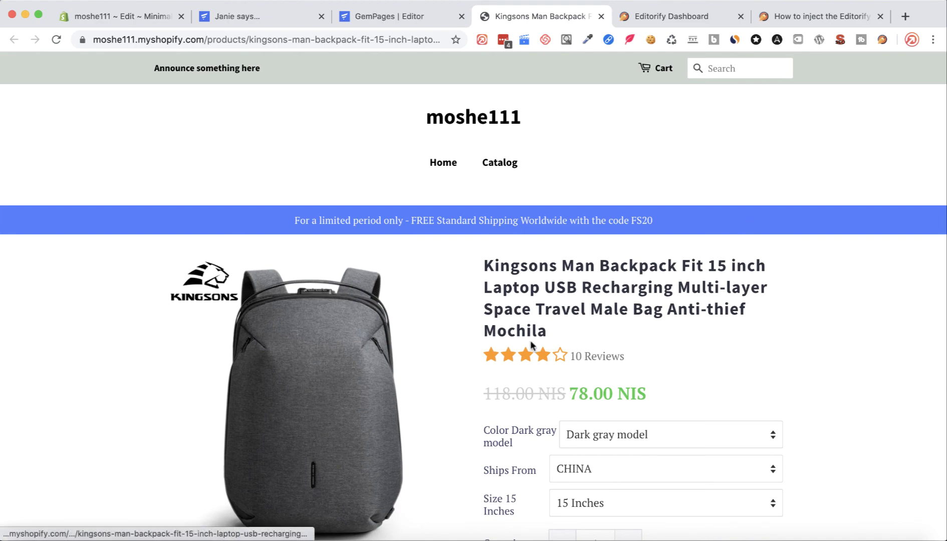
{"action": "scroll", "coordinate": [518, 388], "scroll_direction": "down", "scroll_amount": 1}
{"action": "scroll", "coordinate": [488, 396], "scroll_direction": "down", "scroll_amount": 5}
{"action": "scroll", "coordinate": [486, 397], "scroll_direction": "down", "scroll_amount": 4}
{"action": "scroll", "coordinate": [486, 397], "scroll_direction": "down", "scroll_amount": 3}
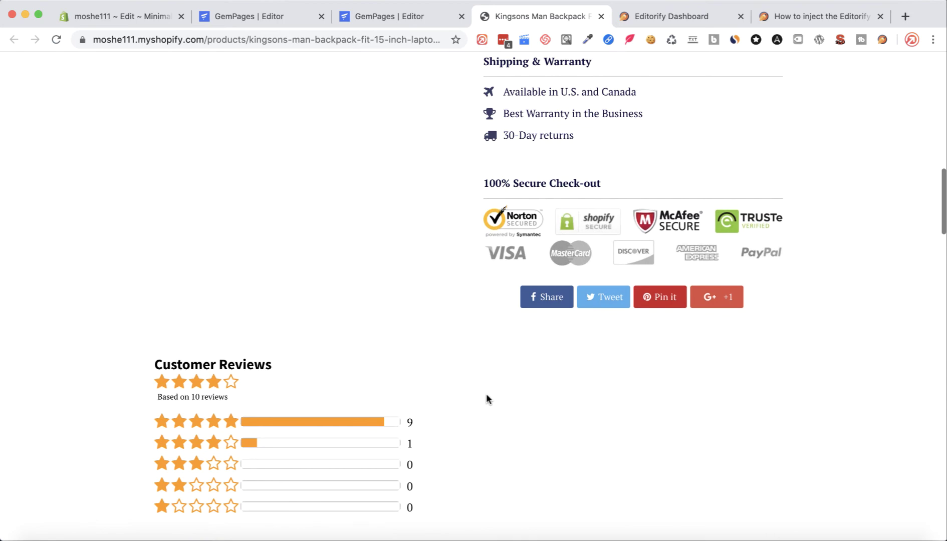
{"action": "scroll", "coordinate": [486, 397], "scroll_direction": "down", "scroll_amount": 1}
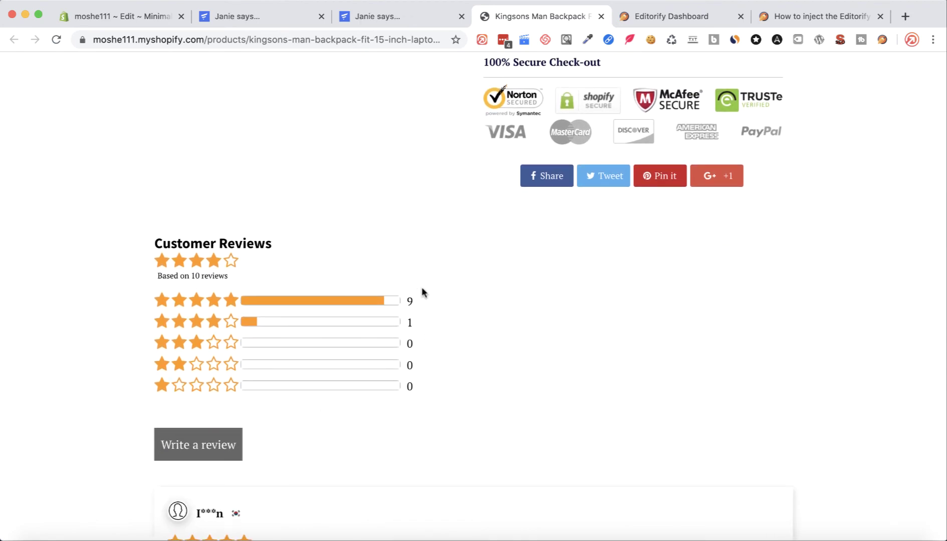
{"action": "scroll", "coordinate": [423, 291], "scroll_direction": "up", "scroll_amount": 4}
{"action": "scroll", "coordinate": [390, 350], "scroll_direction": "down", "scroll_amount": 3}
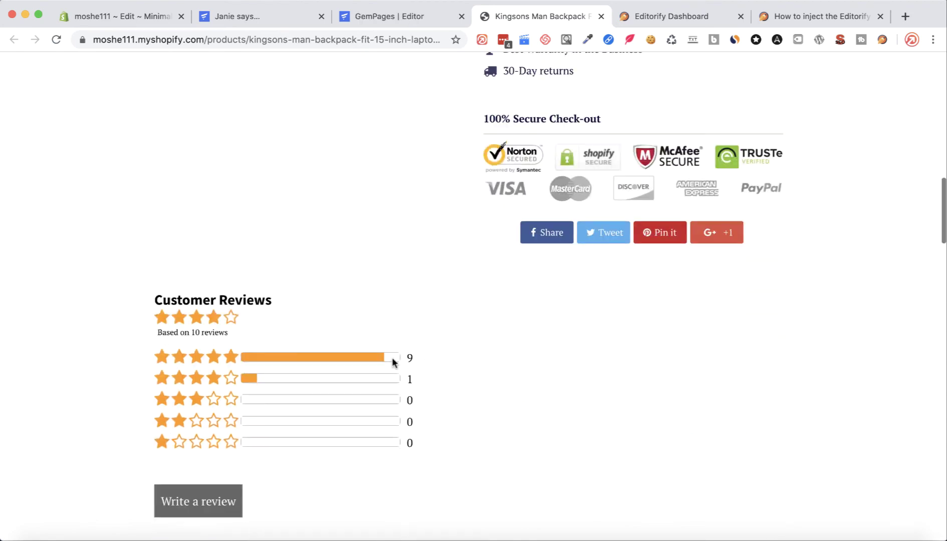
{"action": "scroll", "coordinate": [392, 359], "scroll_direction": "down", "scroll_amount": 3}
{"action": "scroll", "coordinate": [393, 359], "scroll_direction": "down", "scroll_amount": 3}
{"action": "scroll", "coordinate": [393, 359], "scroll_direction": "down", "scroll_amount": 3}
{"action": "scroll", "coordinate": [393, 358], "scroll_direction": "down", "scroll_amount": 5}
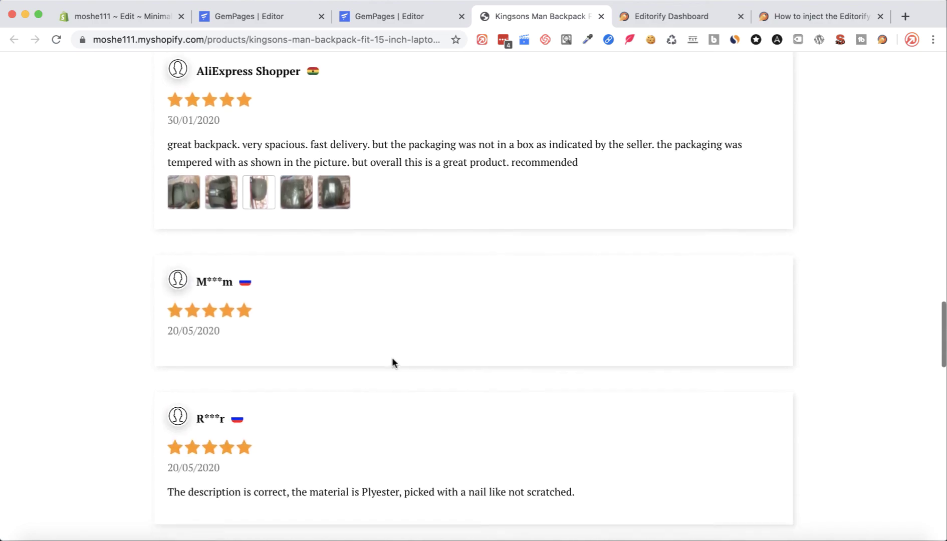
{"action": "scroll", "coordinate": [393, 358], "scroll_direction": "up", "scroll_amount": 6}
{"action": "scroll", "coordinate": [392, 363], "scroll_direction": "up", "scroll_amount": 5}
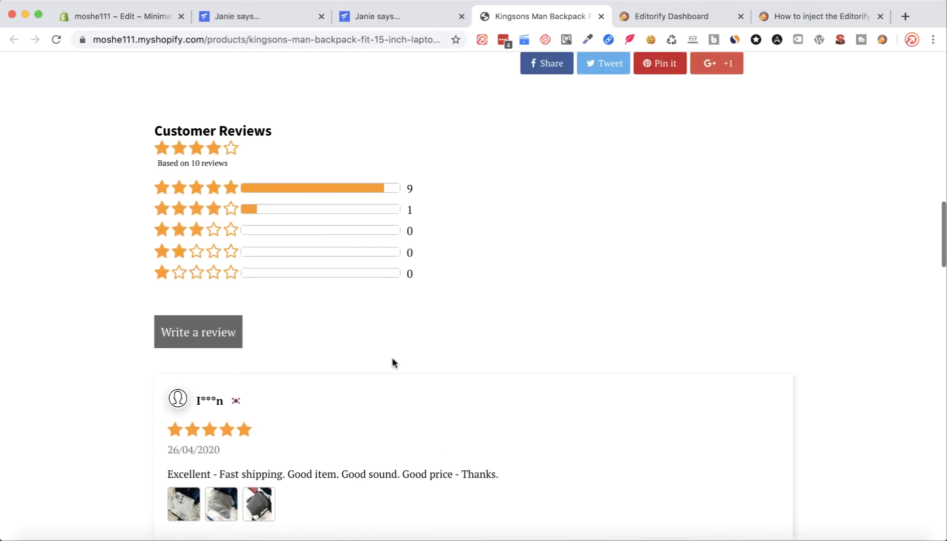
{"action": "scroll", "coordinate": [393, 363], "scroll_direction": "up", "scroll_amount": 5}
{"action": "scroll", "coordinate": [392, 363], "scroll_direction": "up", "scroll_amount": 6}
{"action": "scroll", "coordinate": [393, 362], "scroll_direction": "up", "scroll_amount": 2}
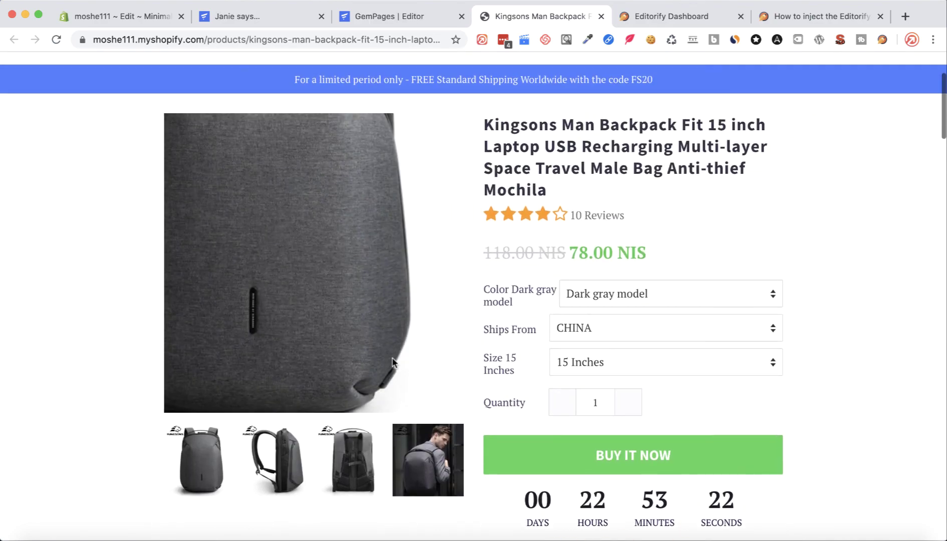